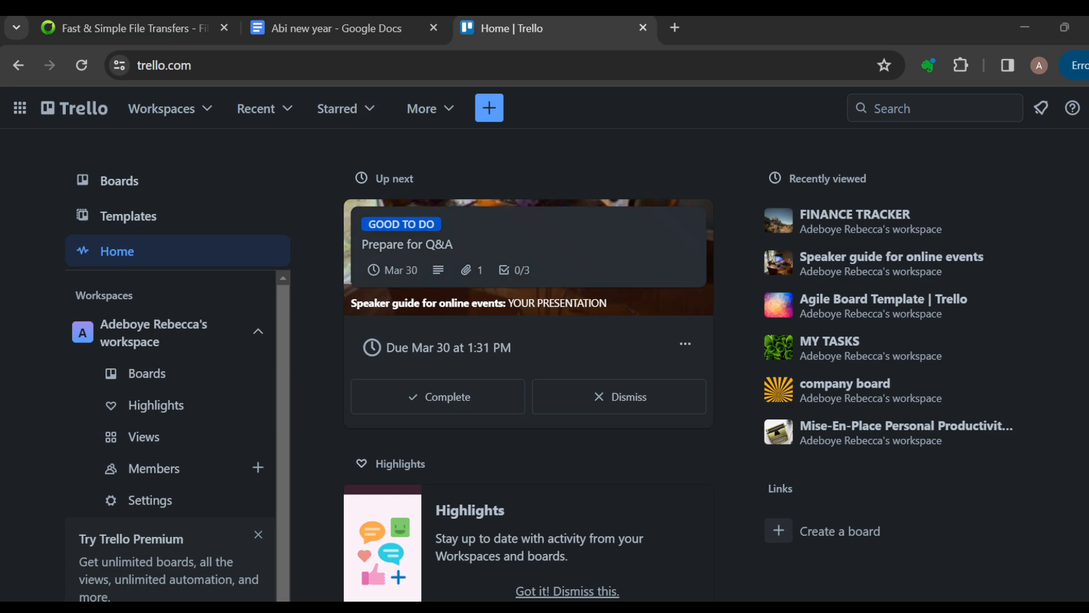
- Open the FINANCE TRACKER board from the workspace's boards
scroll(426, 303, "down", 10)
scroll(426, 303, "up", 10)
scroll(529, 364, "down", 8)
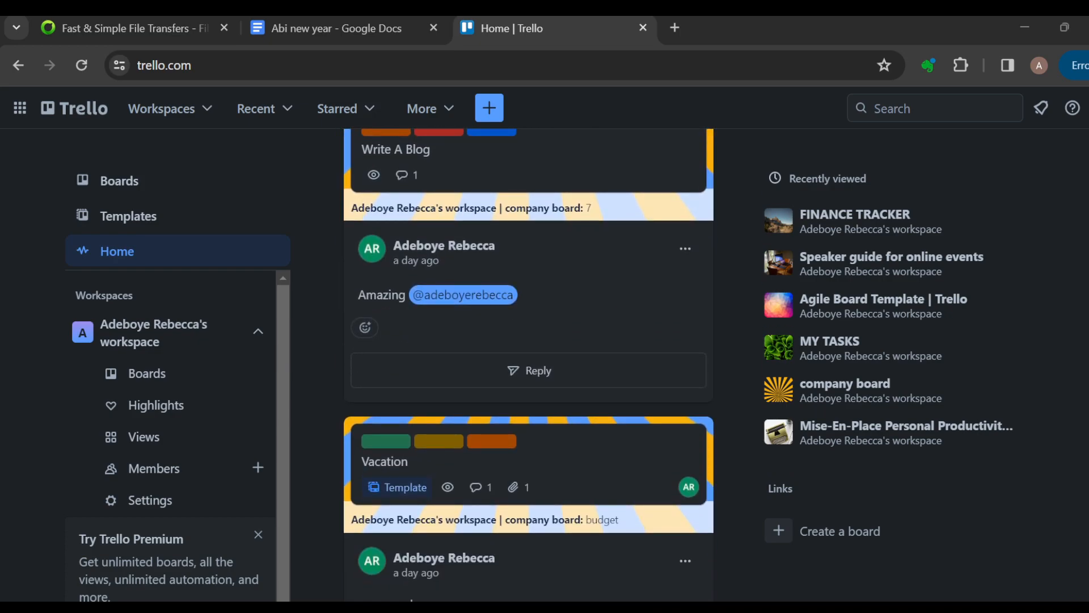
scroll(528, 363, "up", 8)
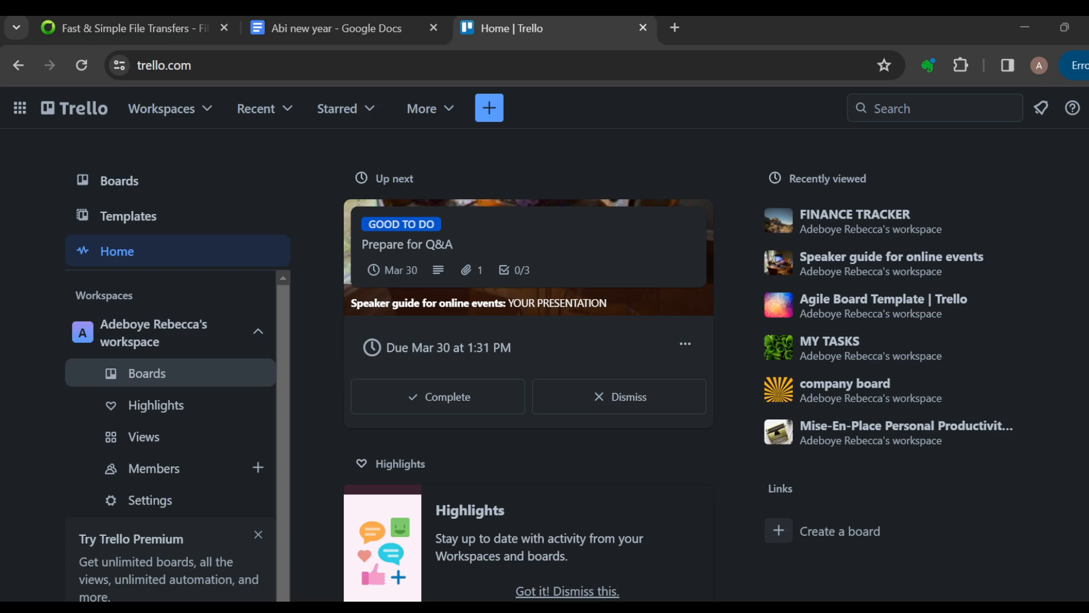
left_click(120, 376)
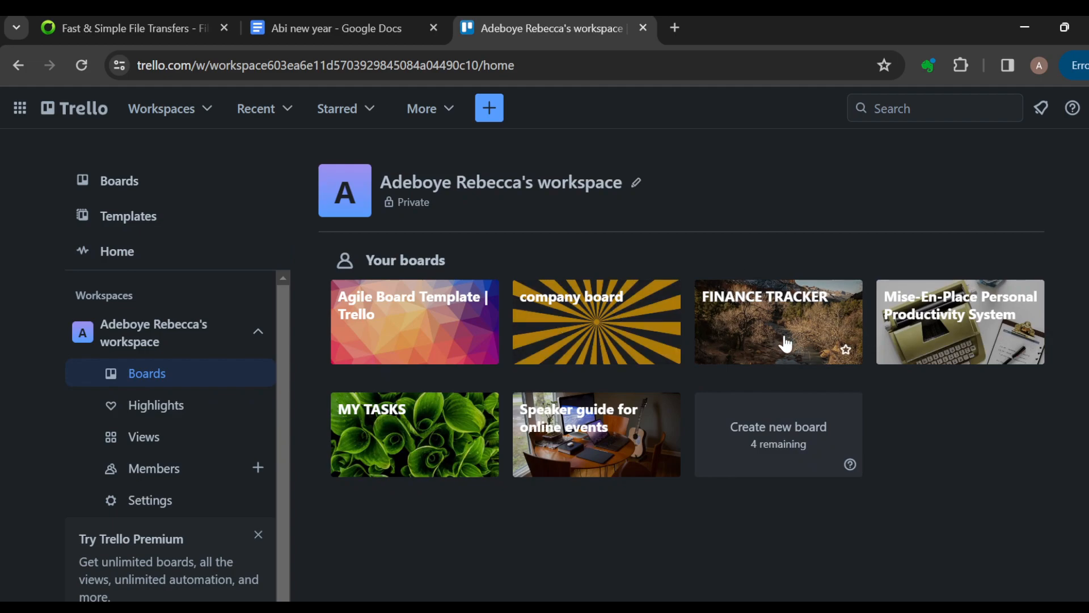
left_click(736, 318)
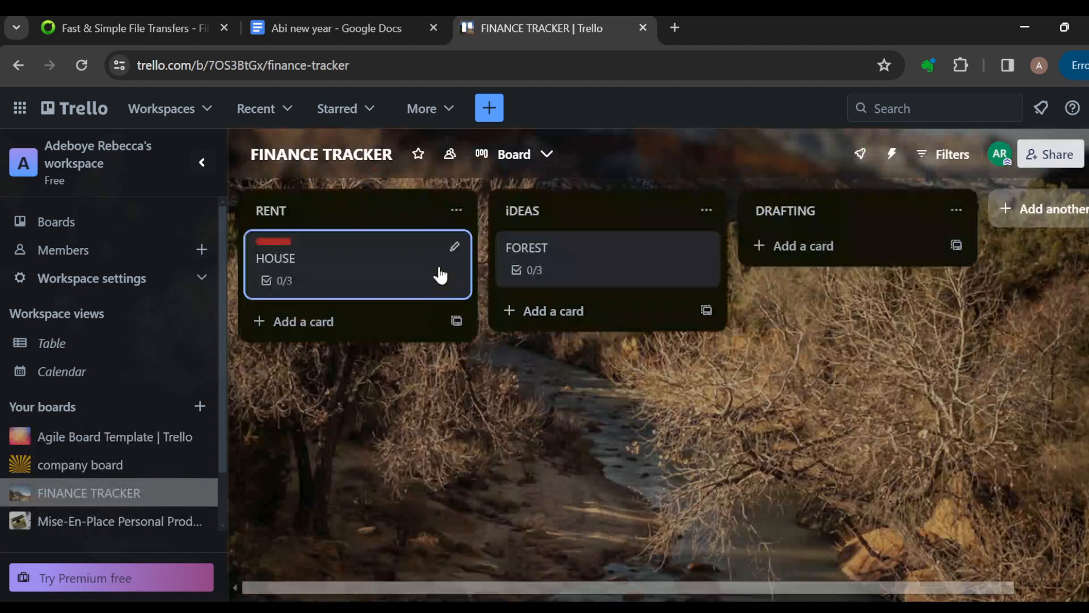
- Rename the FINANCE TRACKER board as CRM
left_click(382, 160)
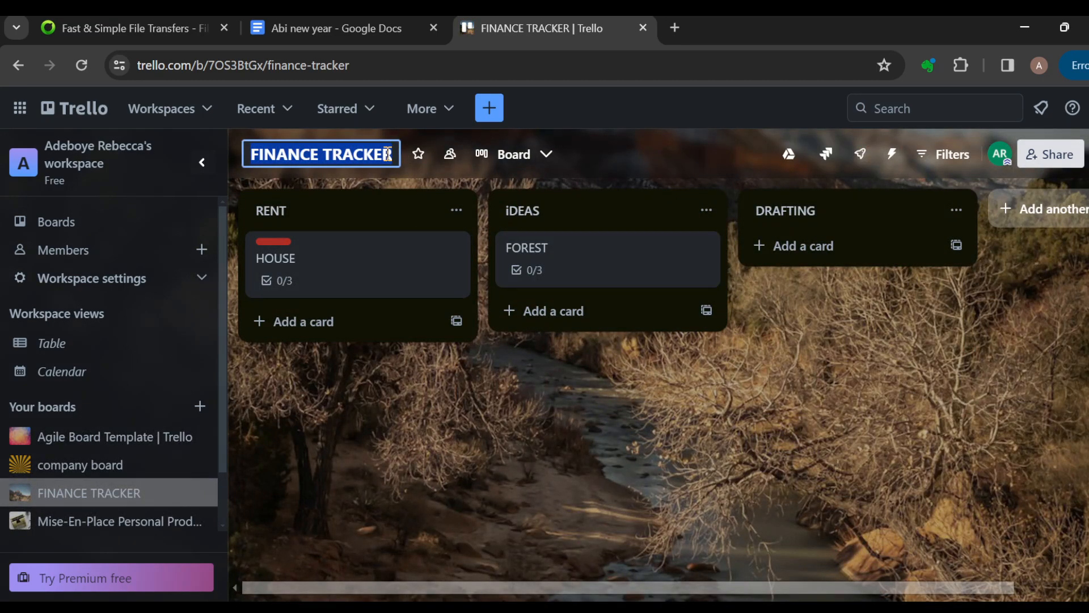
type("CRM")
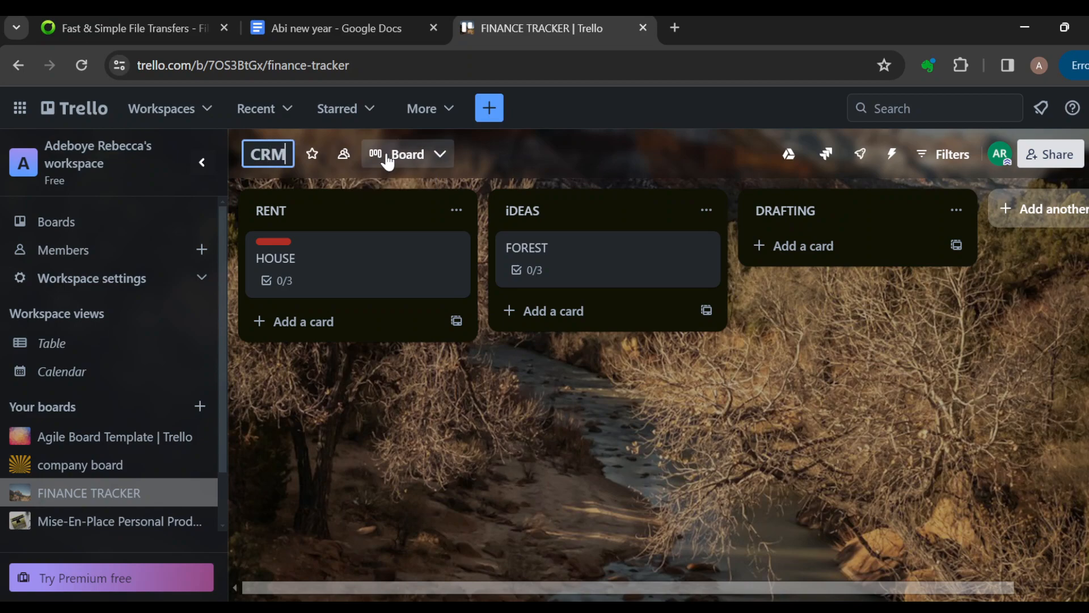
key("Return")
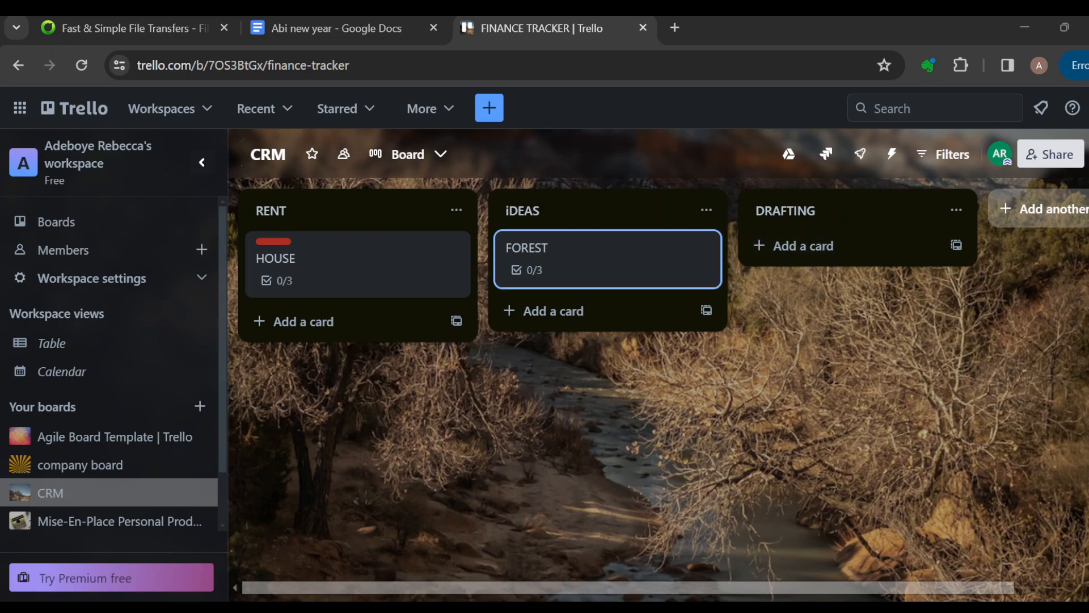
- Rename the RENT list as LEADS and the iDEAS list as CONTACT MADE
left_click(422, 209)
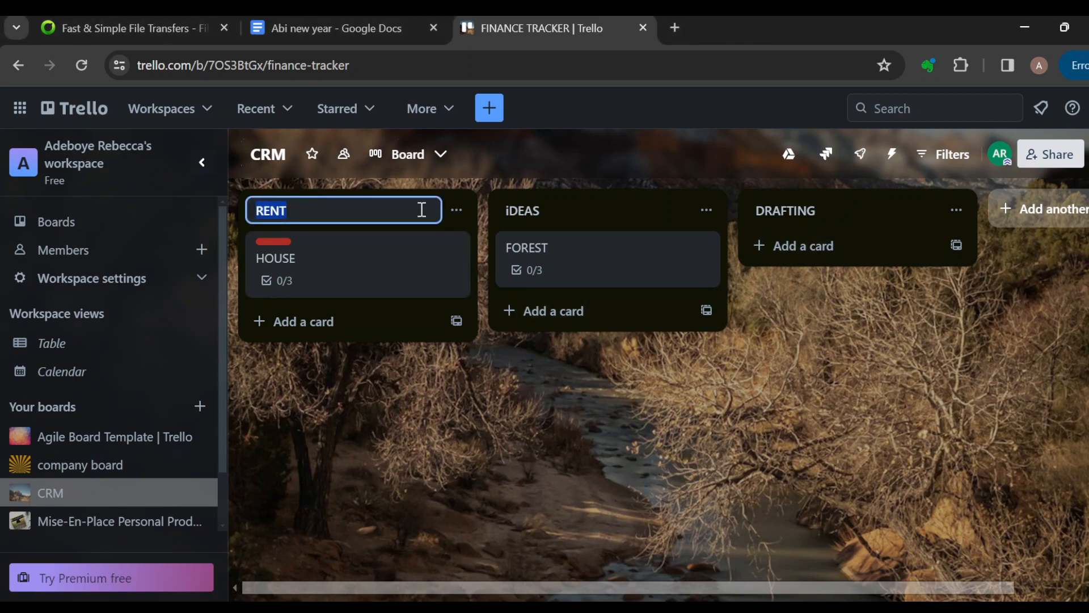
type("LEADS")
key("Return")
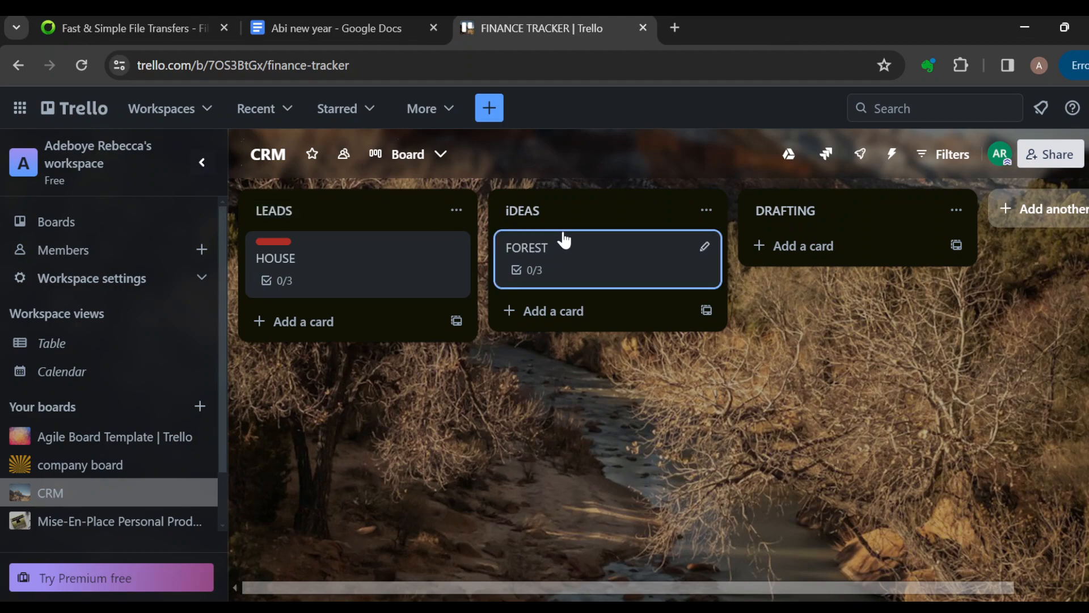
left_click(573, 203)
type("CONTACT MADE")
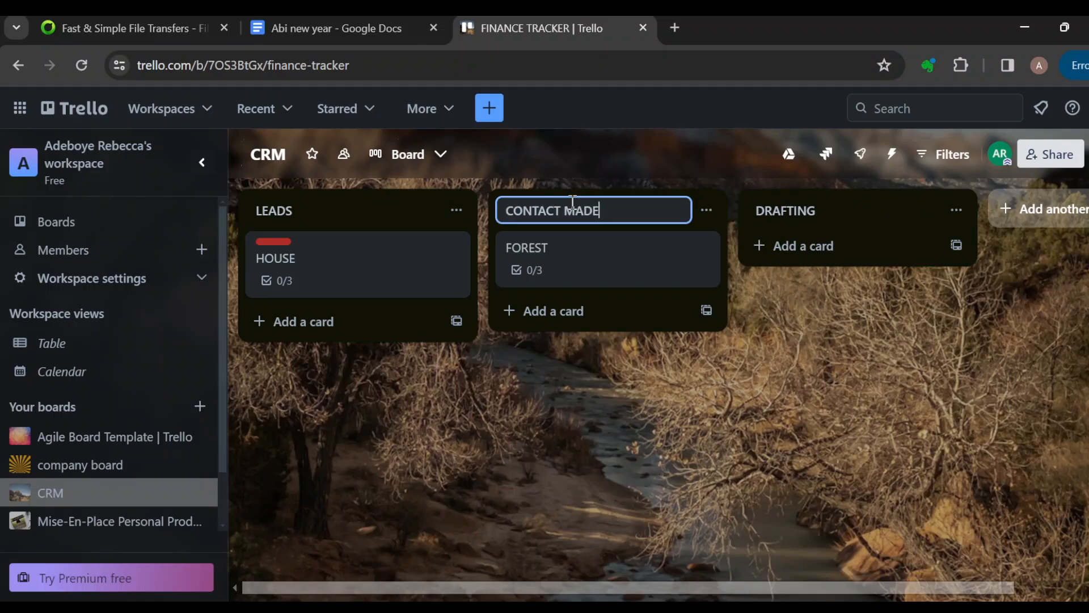
key("Return")
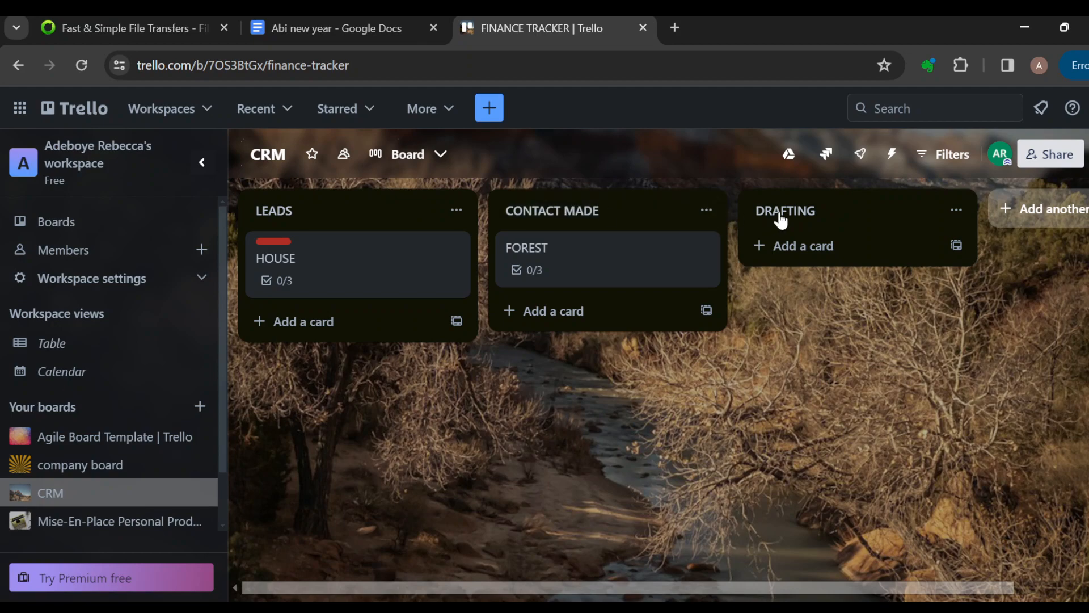
- Rename the DRAFTING list as NEGOTIATION
left_click(800, 207)
type("NEG")
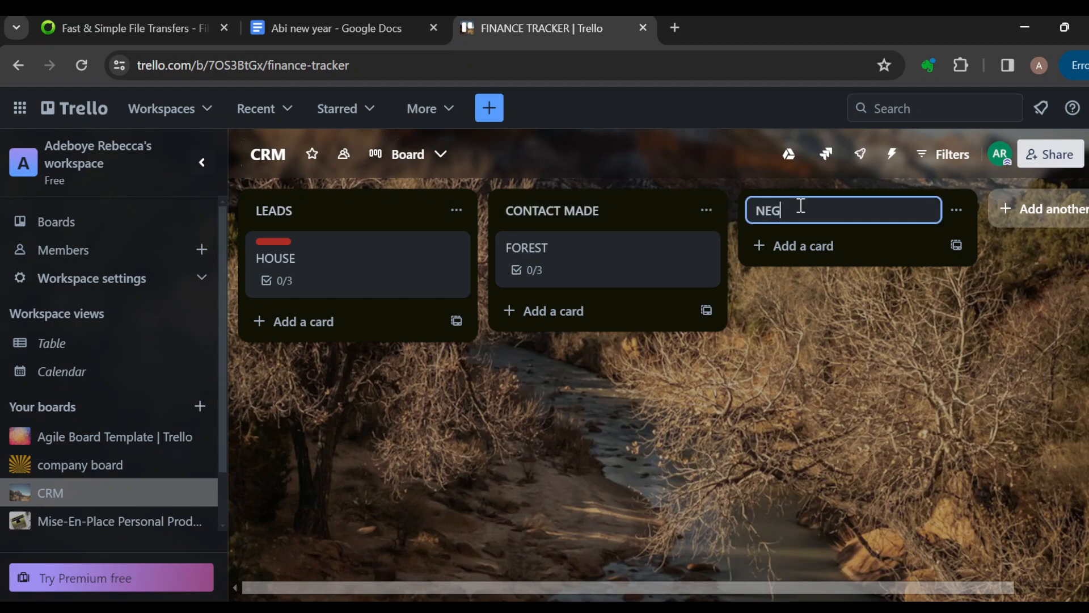
type("OTIATION")
key("Return")
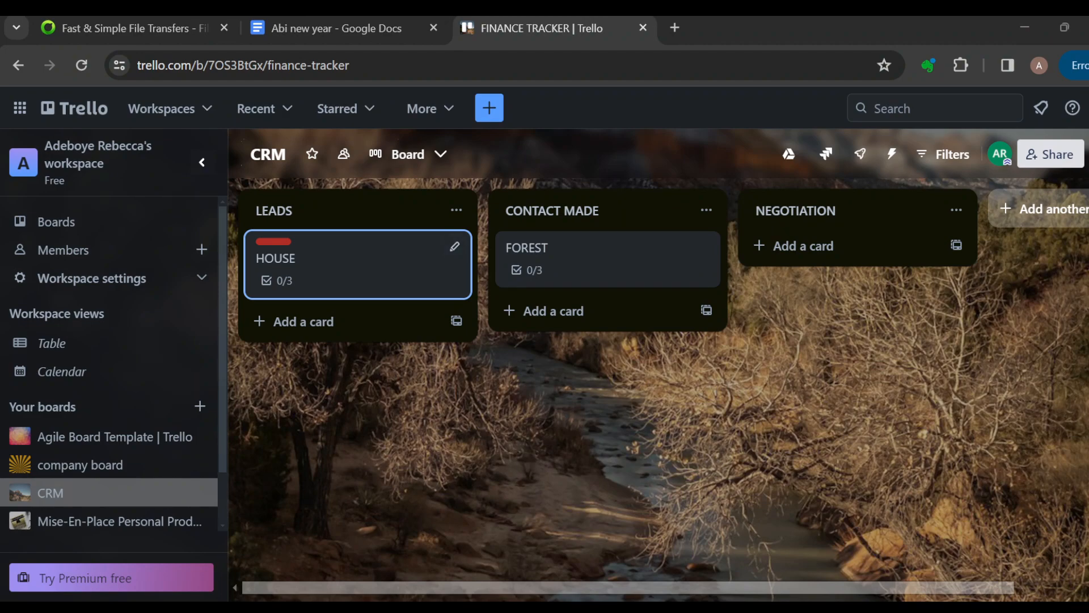
- Open the HOUSE card in the LEADS list and replace its title with the lead's first name
left_click(397, 264)
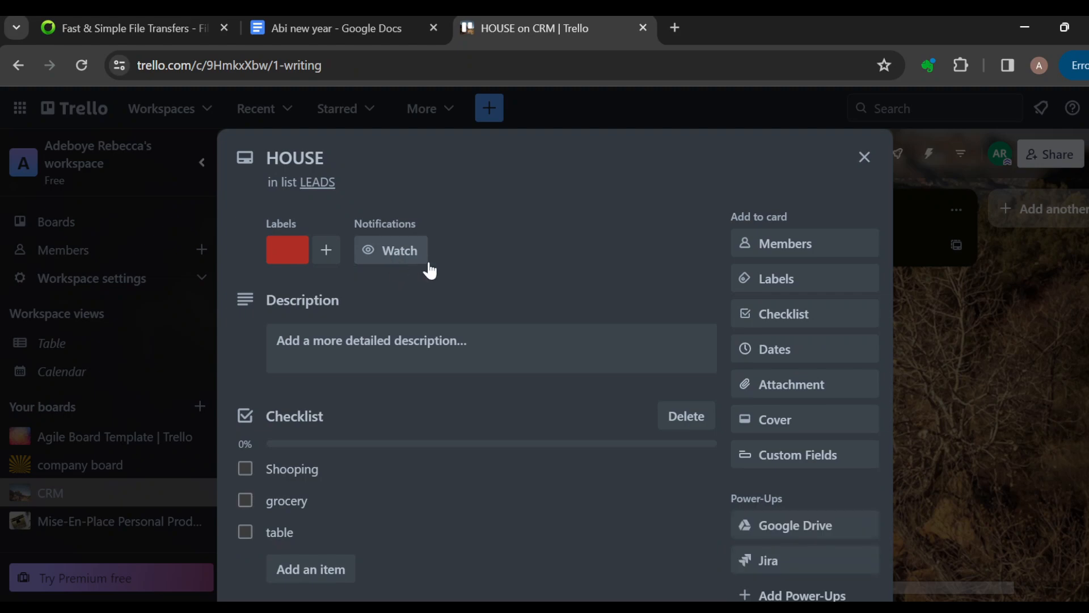
left_click(333, 165)
key("BackSpace")
key("BackSpace")
key("BackSpace")
key("BackSpace")
key("BackSpace")
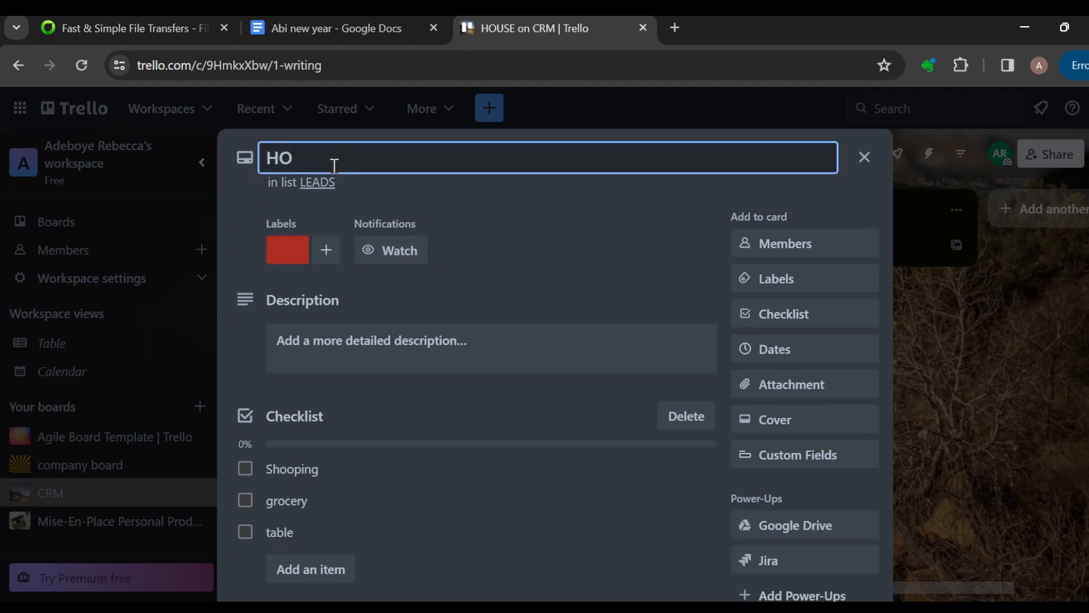
type("FAVOUR")
key("Return")
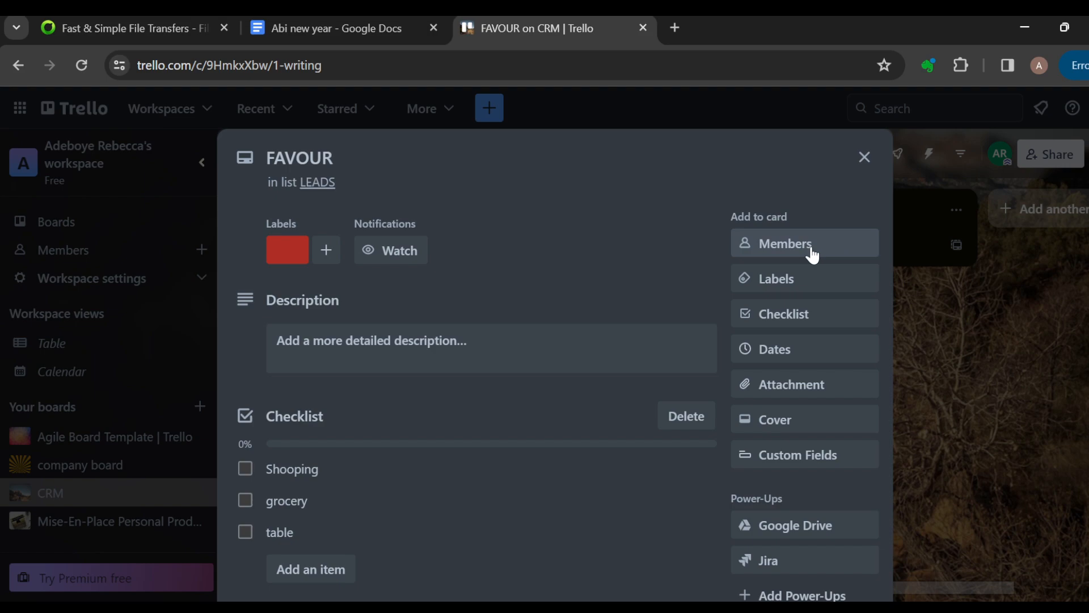
- Examine the lead card's description, checklist, activity and add-to-card options, and close the card
scroll(732, 264, "down", 1)
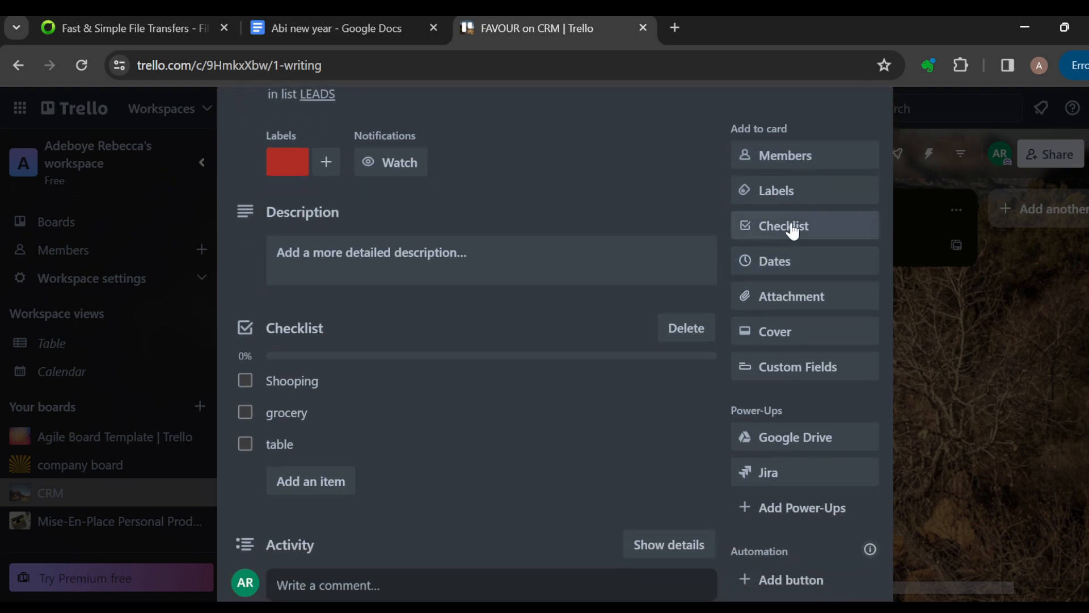
scroll(584, 263, "down", 1)
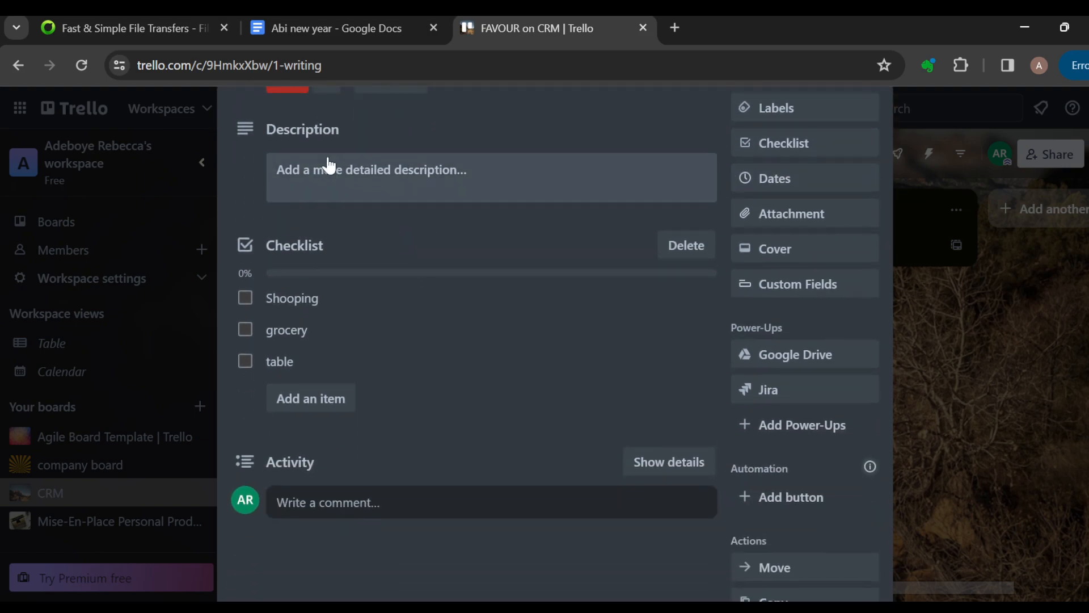
scroll(330, 188, "up", 2)
scroll(335, 239, "down", 2)
scroll(370, 235, "up", 2)
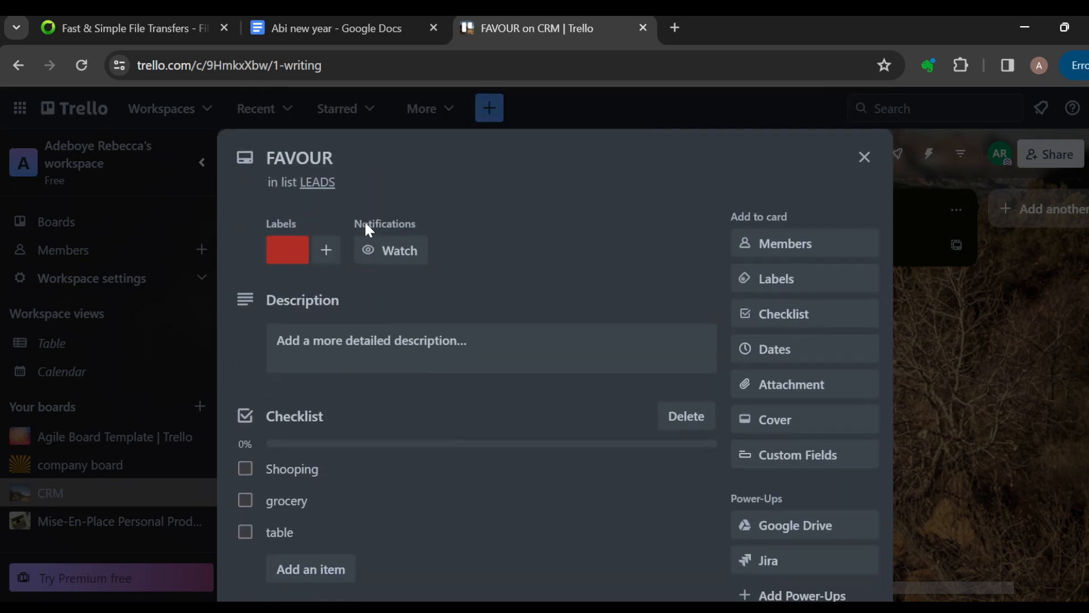
scroll(793, 151, "down", 1)
scroll(819, 165, "up", 1)
left_click(865, 158)
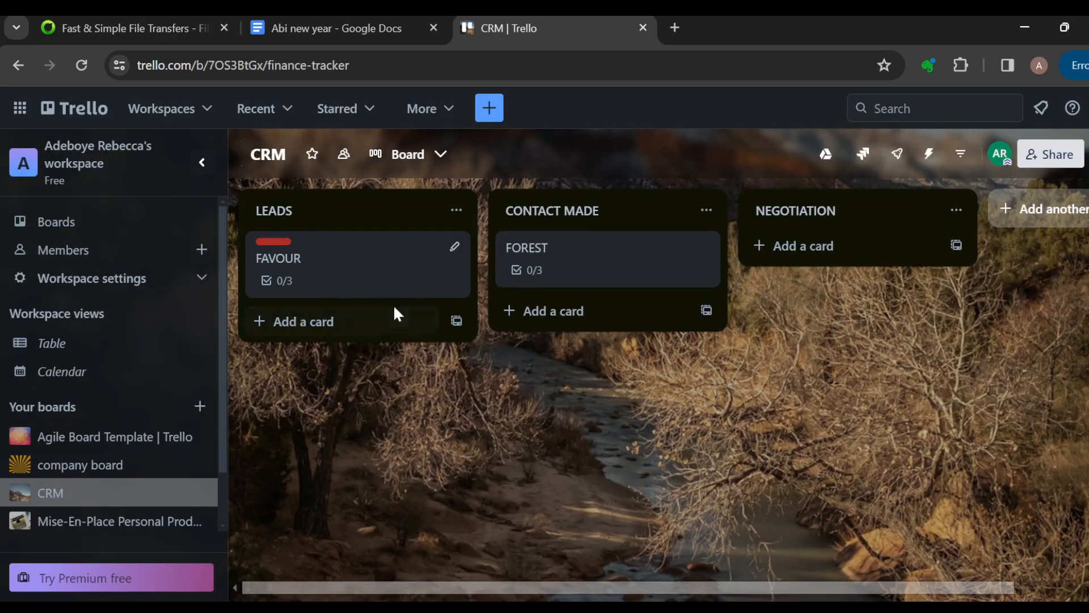
- Add a second card to the LEADS list titled with another lead's first name
left_click(366, 323)
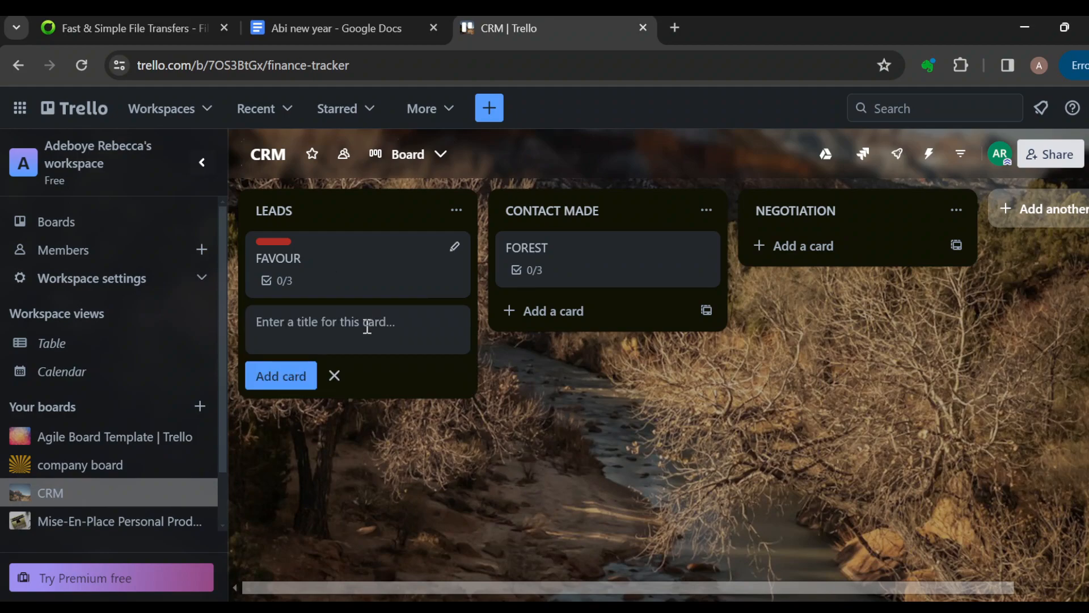
type("P")
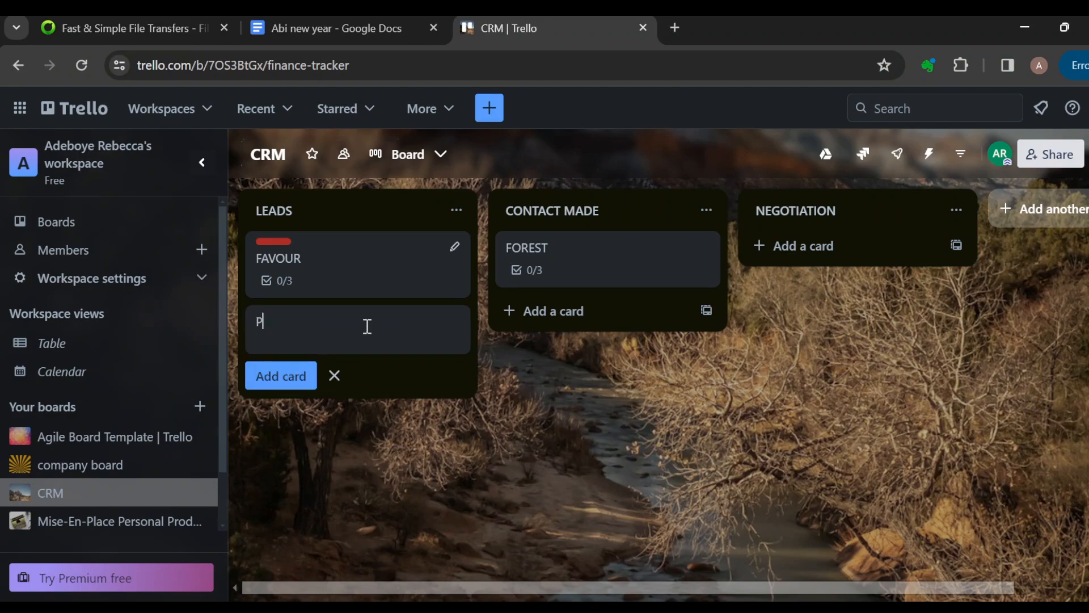
type("ETER")
key("Return")
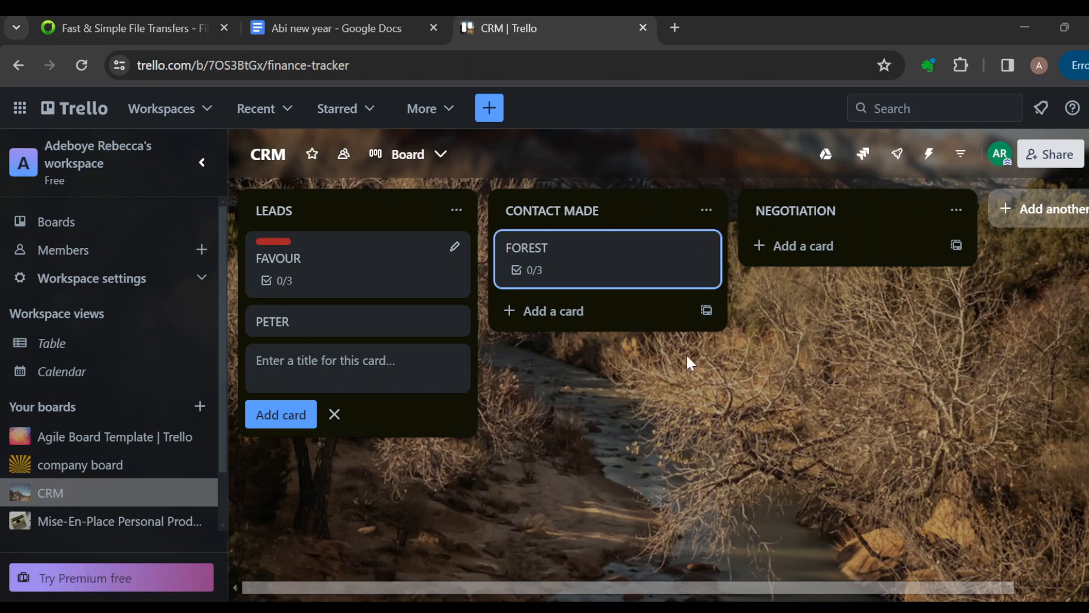
left_click(763, 260)
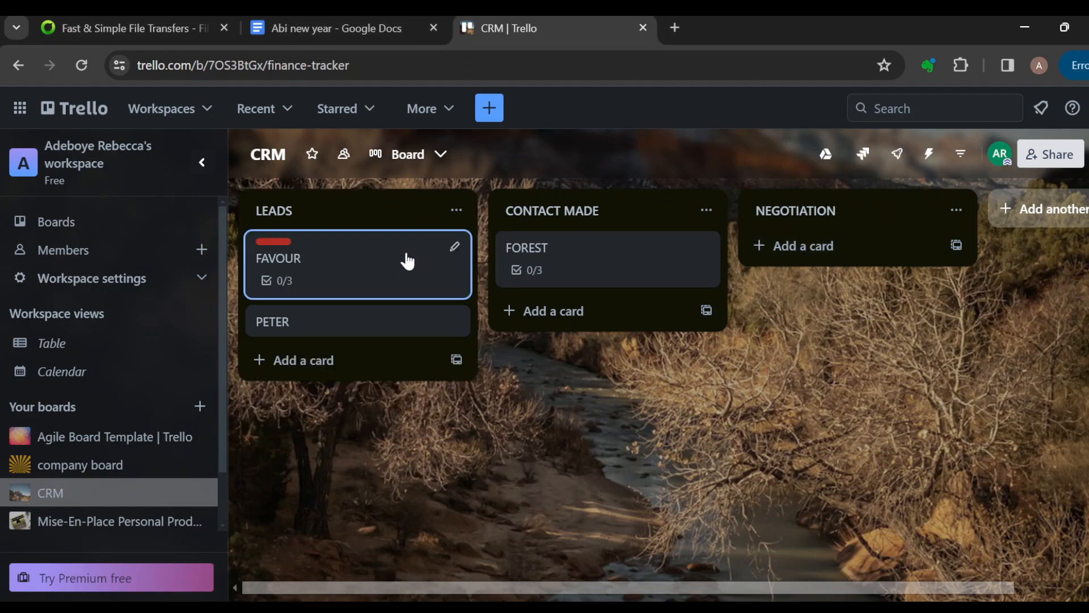
- Move the red-labelled lead card from the LEADS list to position 1 of the NEGOTIATION list
left_click(454, 247)
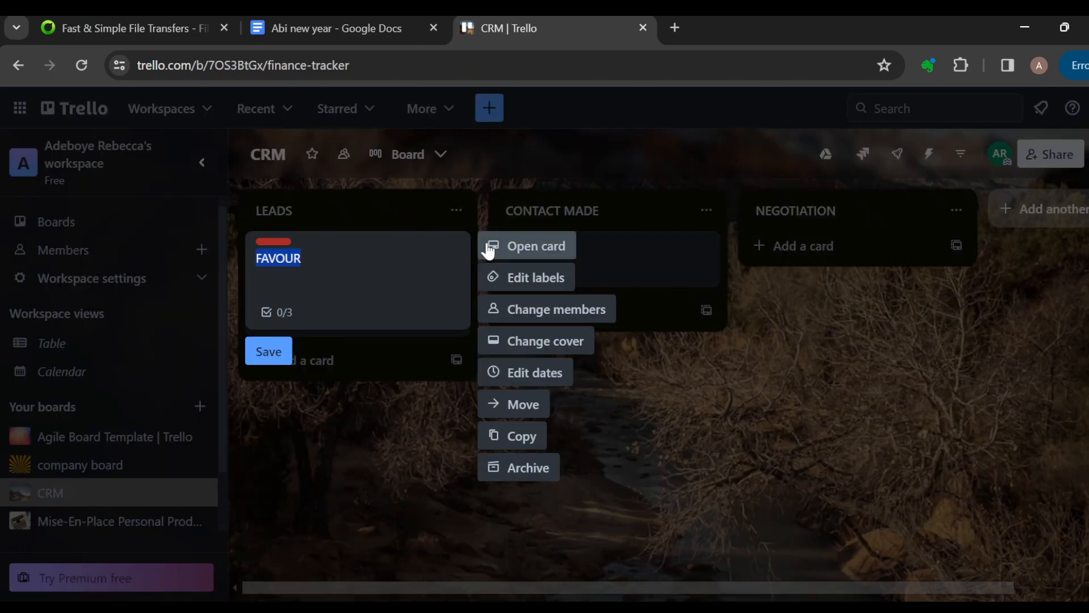
left_click(526, 406)
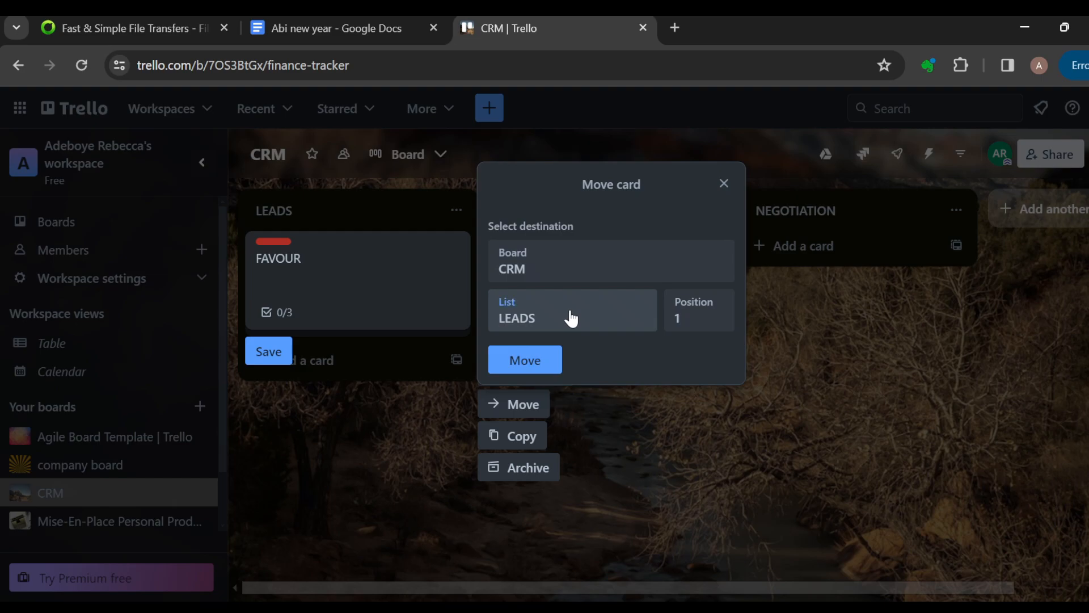
left_click(590, 372)
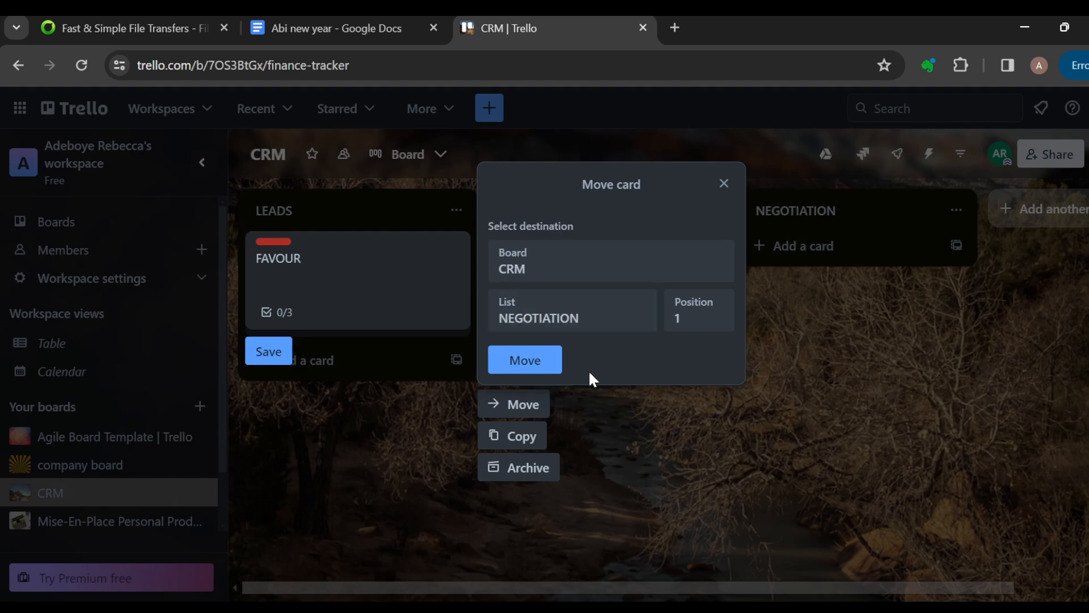
left_click(545, 356)
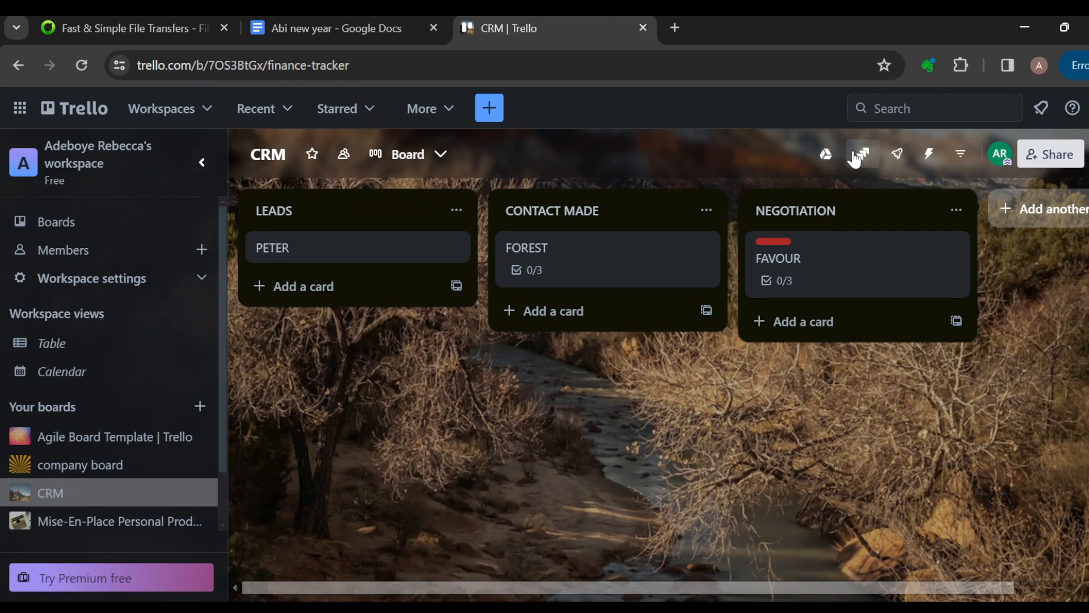
- Search the board's Power-Ups directory for SALES, and return to the workspace home page
left_click(897, 156)
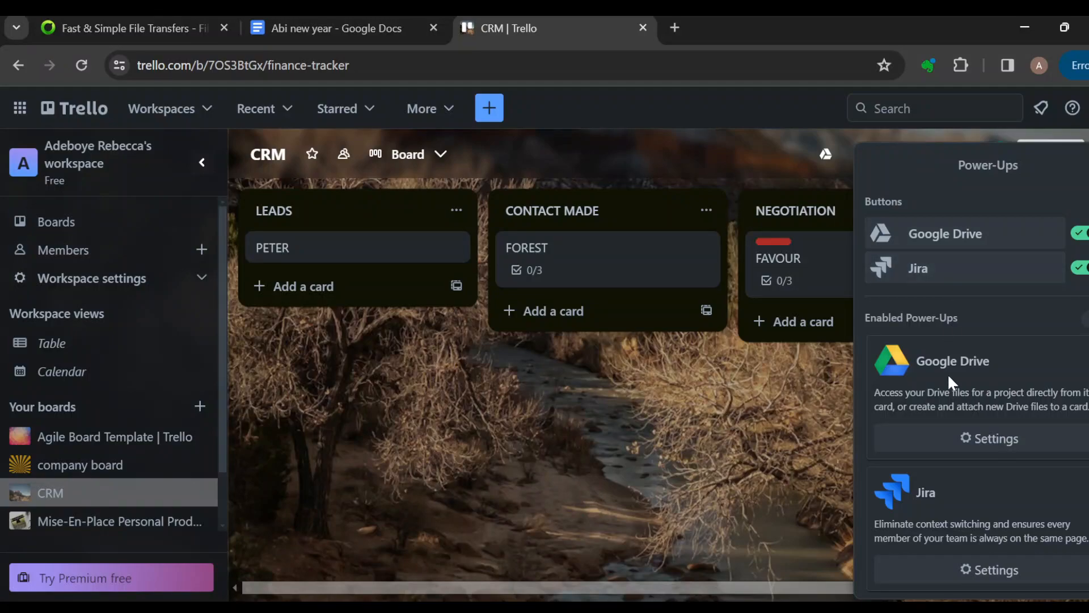
scroll(962, 500, "down", 1)
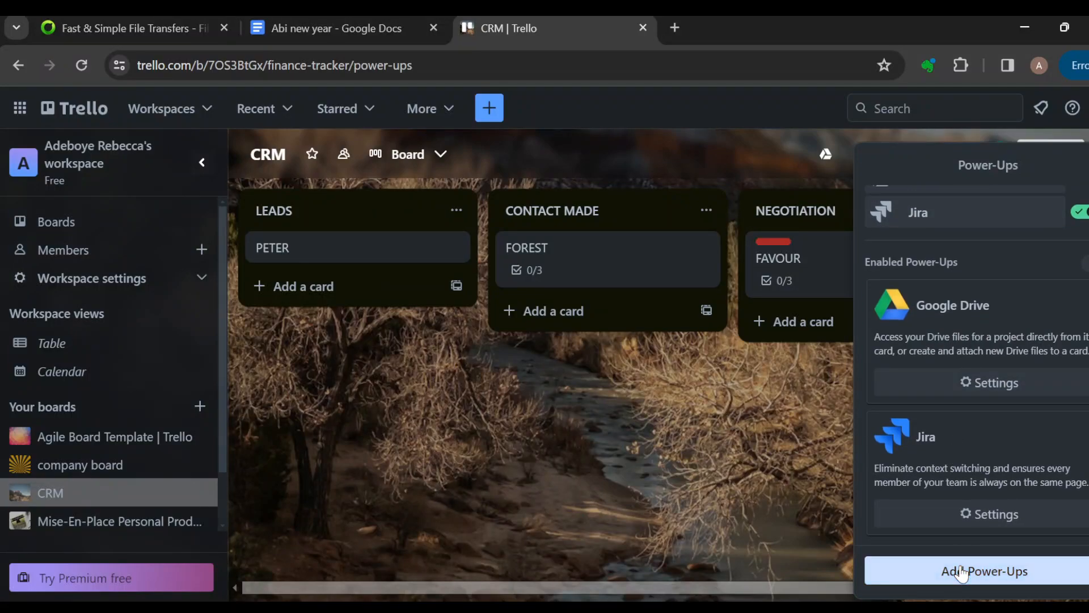
left_click(955, 569)
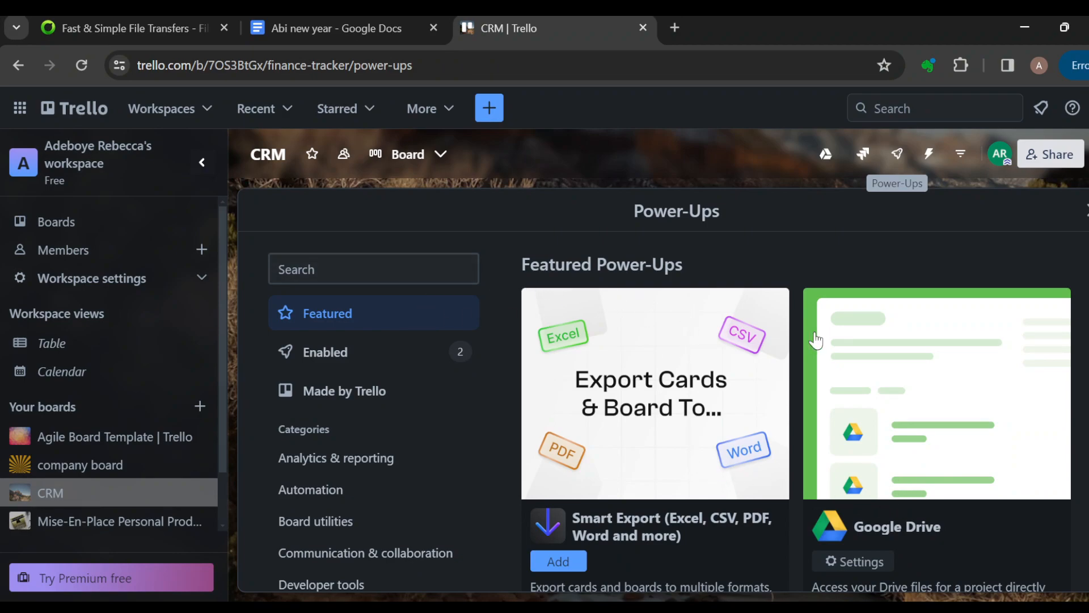
left_click(464, 269)
type("SA")
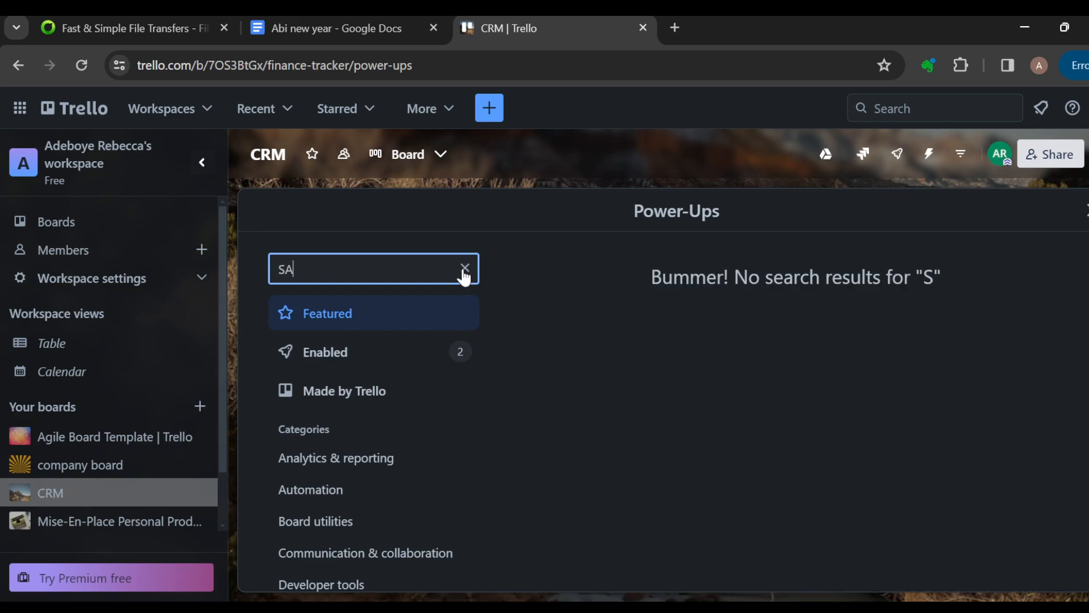
type("LES")
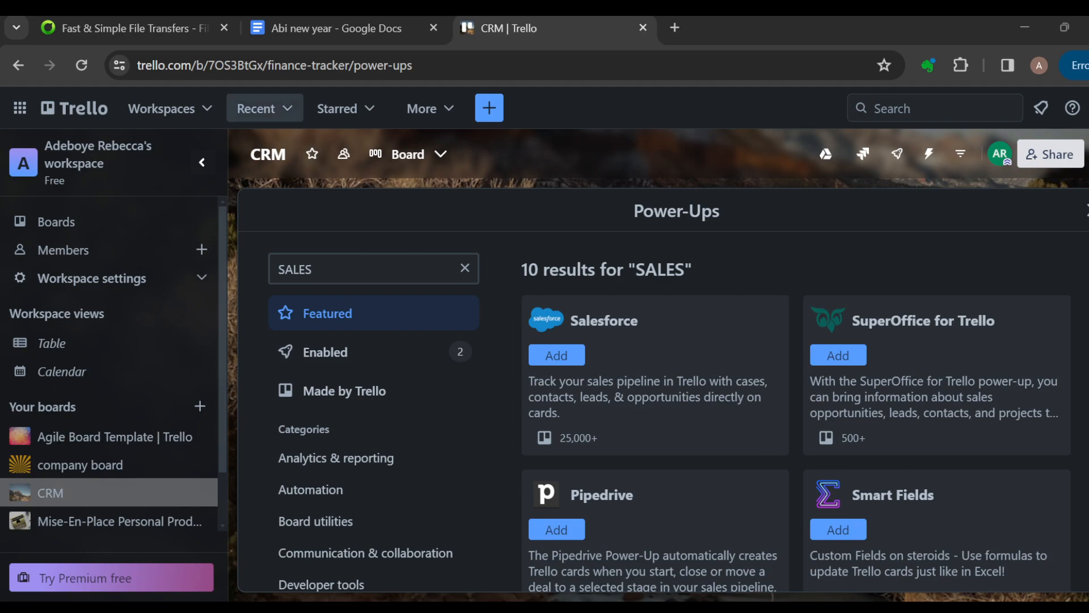
left_click(106, 116)
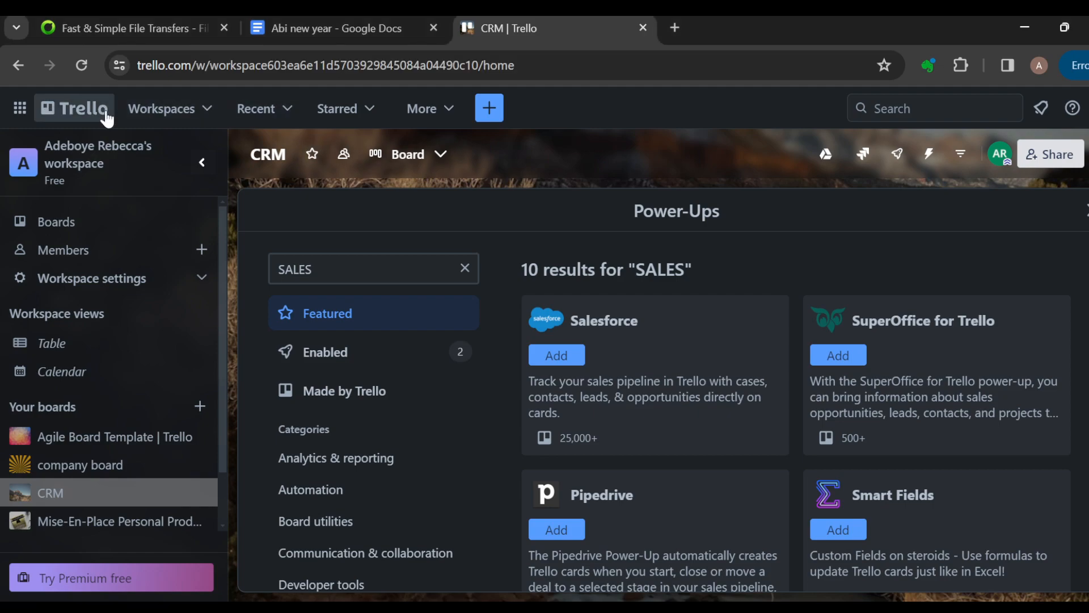